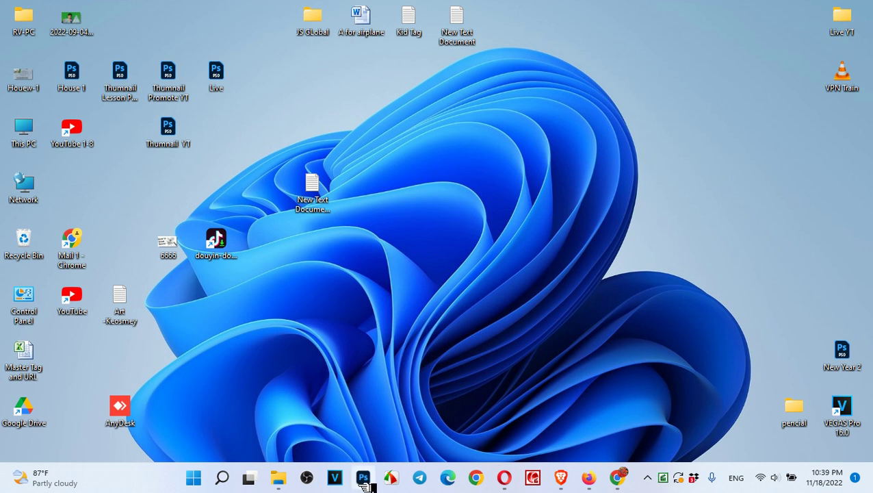
Launch Photoshop from the Windows taskbar and let it finish loading
{"action": "left_click", "coordinate": [363, 479]}
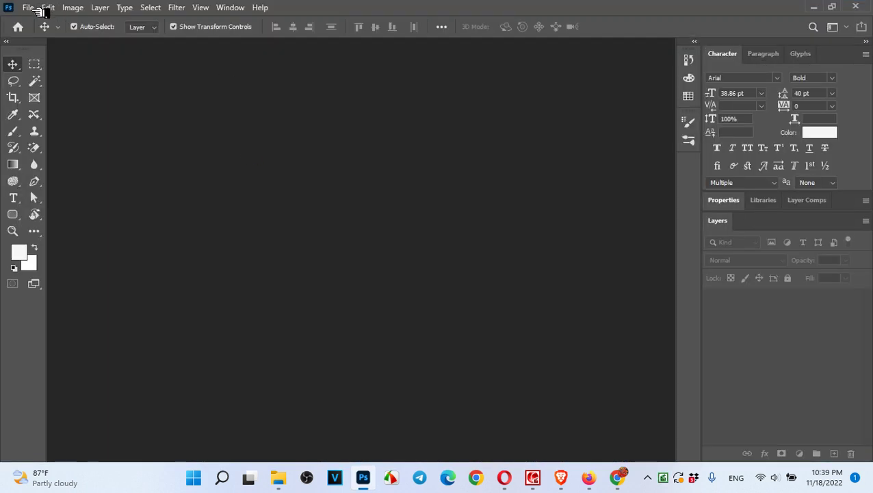
Open How-to-get-rid-of-different-spots-from-the-face from the Pictures folder
{"action": "left_click", "coordinate": [32, 8]}
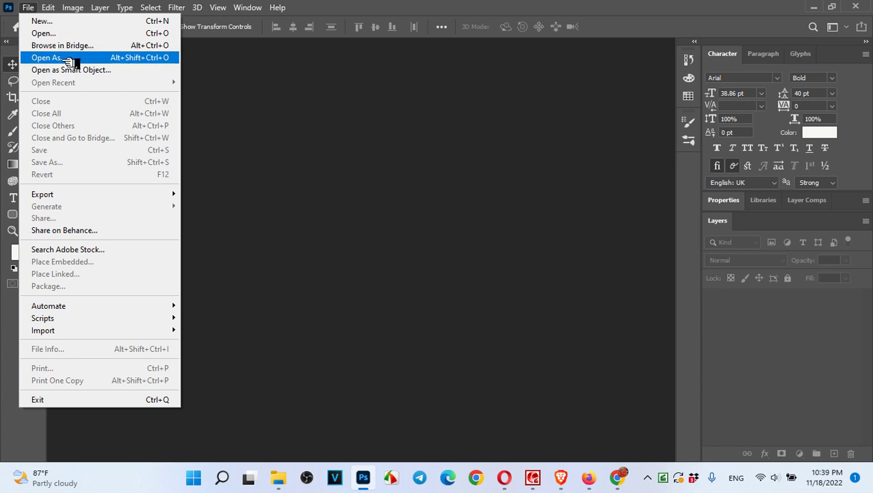
{"action": "left_click", "coordinate": [81, 31]}
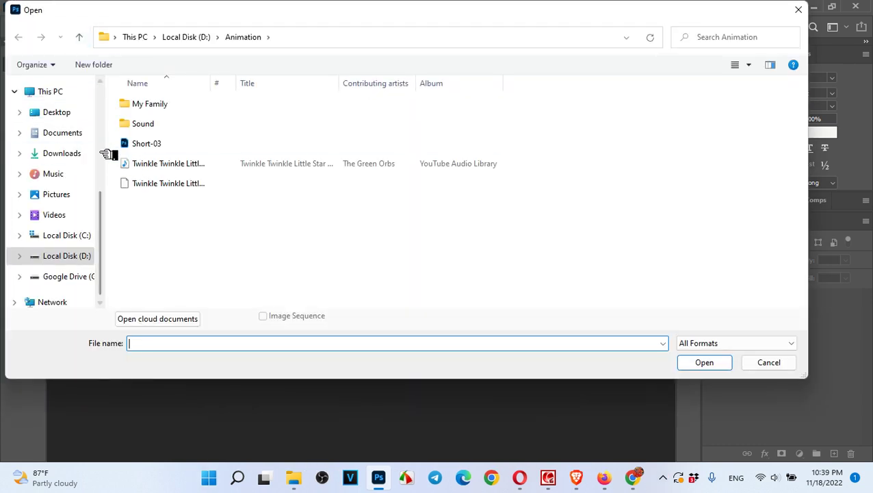
{"action": "left_click", "coordinate": [73, 195]}
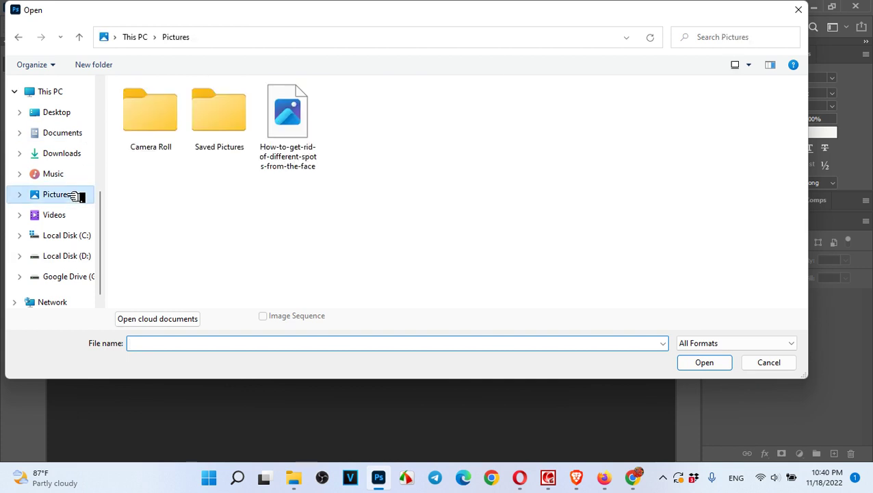
{"action": "left_click", "coordinate": [279, 136]}
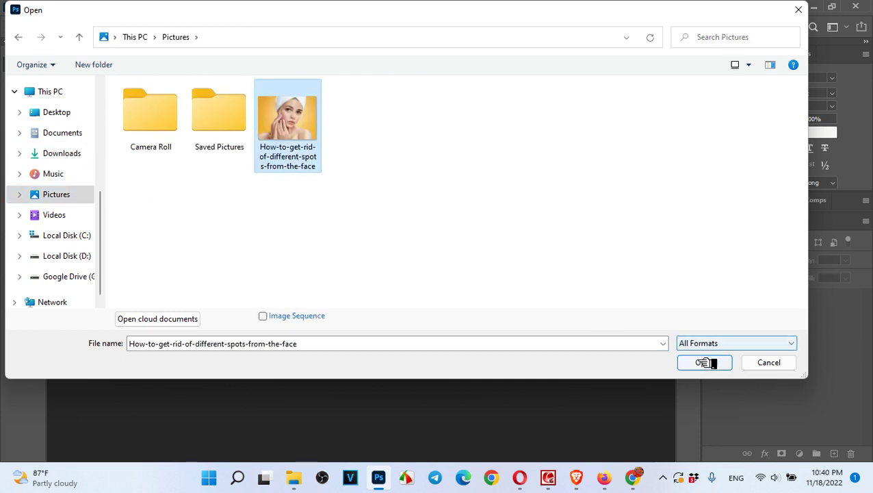
{"action": "left_click", "coordinate": [704, 363]}
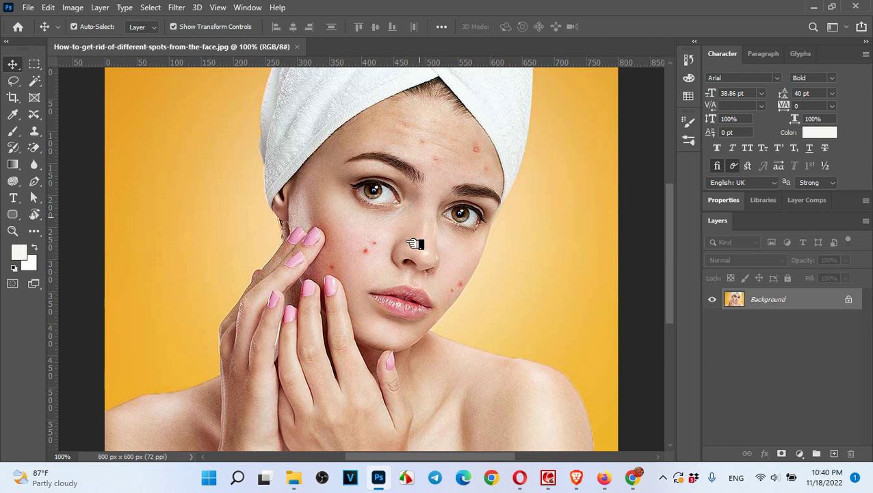
Zoom in on the red spots on the woman's cheek
{"action": "scroll", "coordinate": [388, 262], "scroll_direction": "up", "scroll_amount": 2}
{"action": "scroll", "coordinate": [388, 262], "scroll_direction": "up", "scroll_amount": 3}
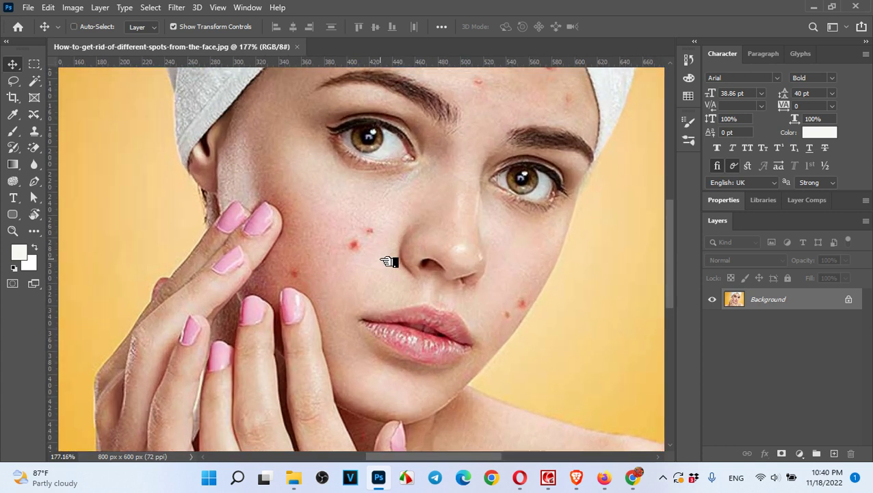
{"action": "scroll", "coordinate": [388, 262], "scroll_direction": "up", "scroll_amount": 2}
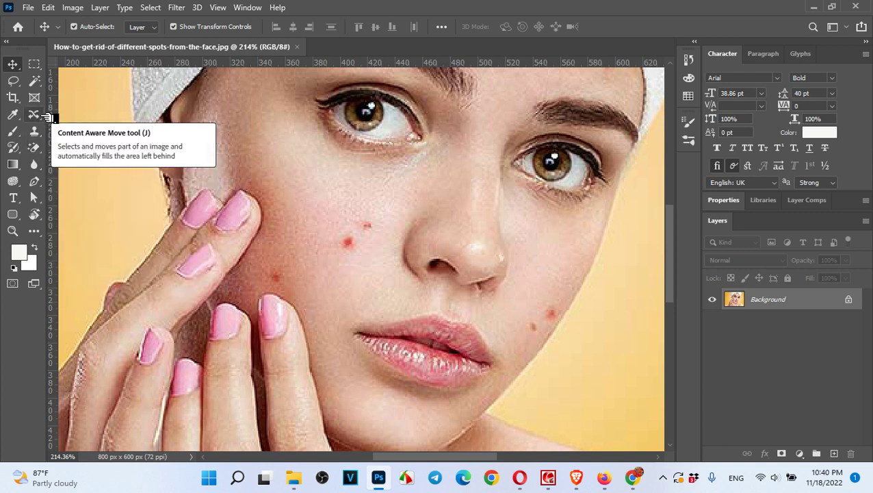
Try the Clone Stamp, Brush and Content-Aware Move tools, then show the healing tool variants
{"action": "left_click", "coordinate": [49, 132]}
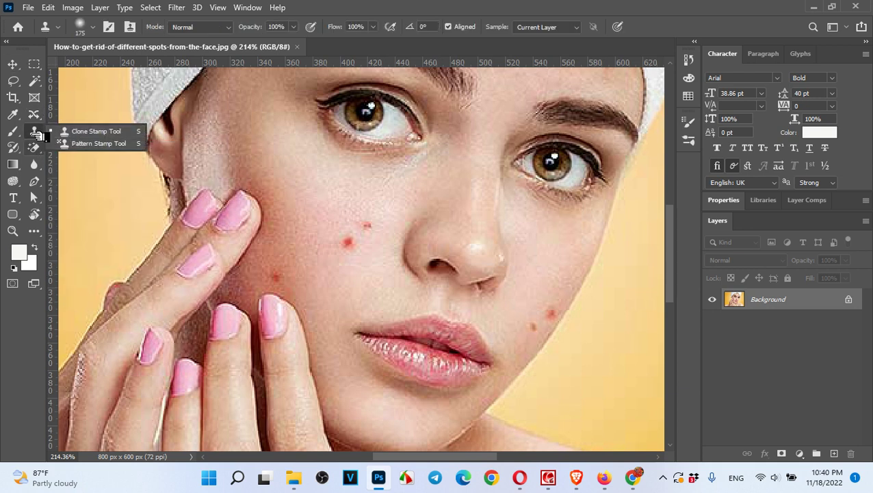
{"action": "left_click", "coordinate": [24, 132]}
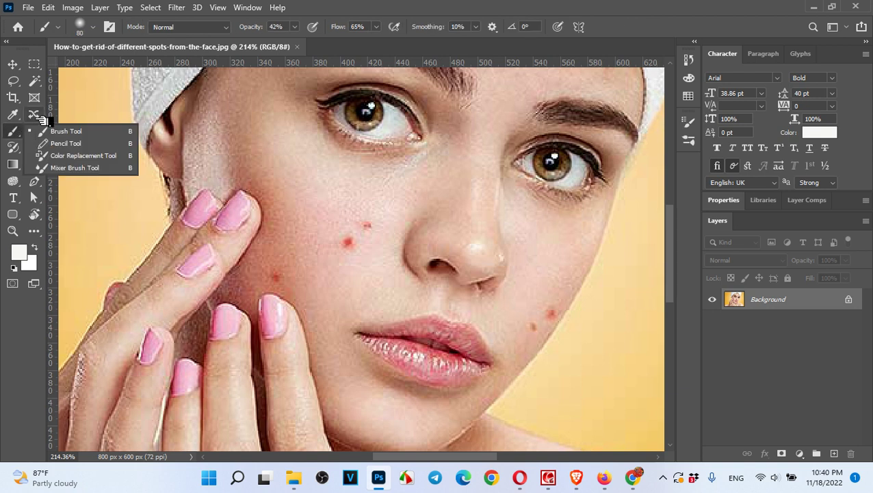
{"action": "left_click", "coordinate": [36, 115]}
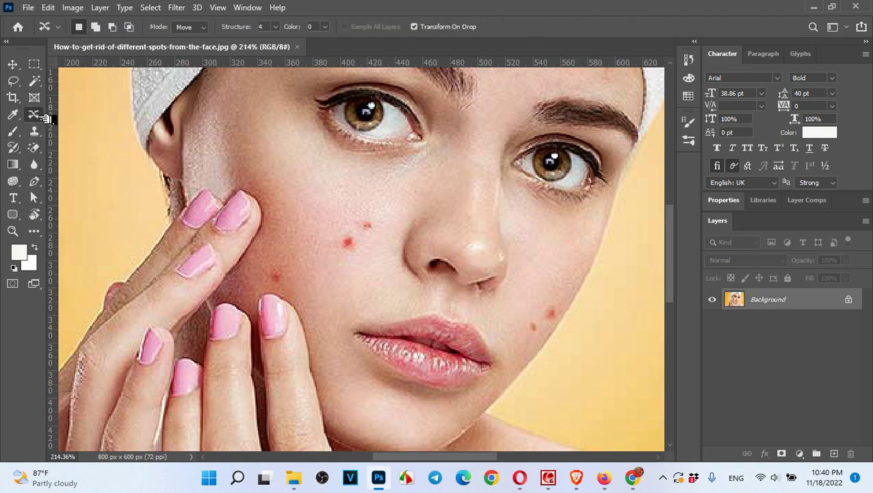
{"action": "right_click", "coordinate": [44, 119]}
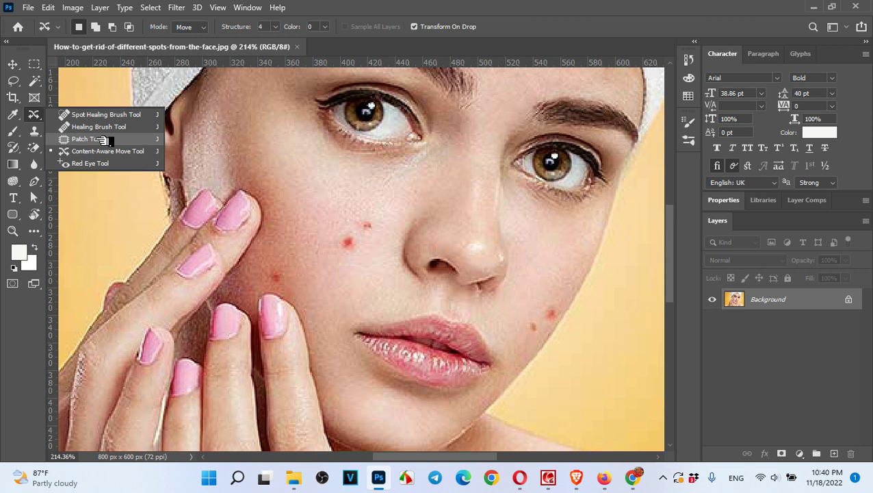
Patch the first red cheek spot with nearby clean skin using the Patch Tool
{"action": "left_click", "coordinate": [103, 140]}
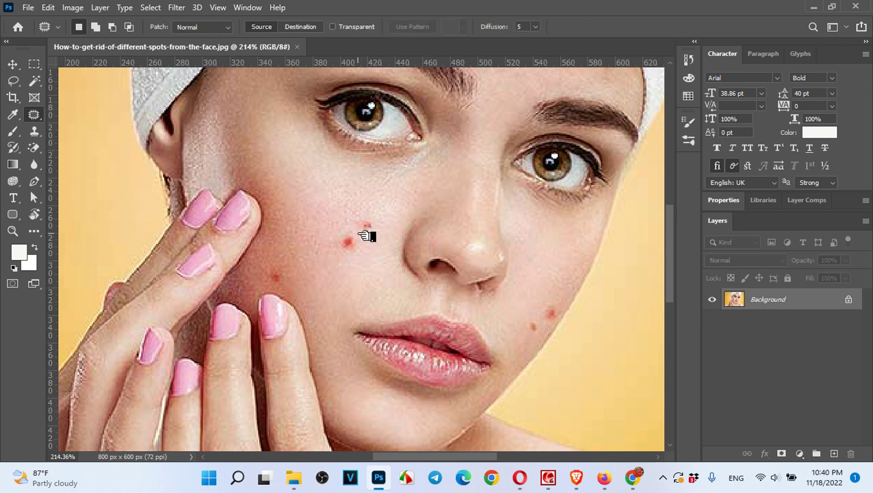
{"action": "left_click_drag", "start_coordinate": [357, 235], "coordinate": [339, 249]}
{"action": "left_click_drag", "start_coordinate": [357, 247], "coordinate": [307, 185]}
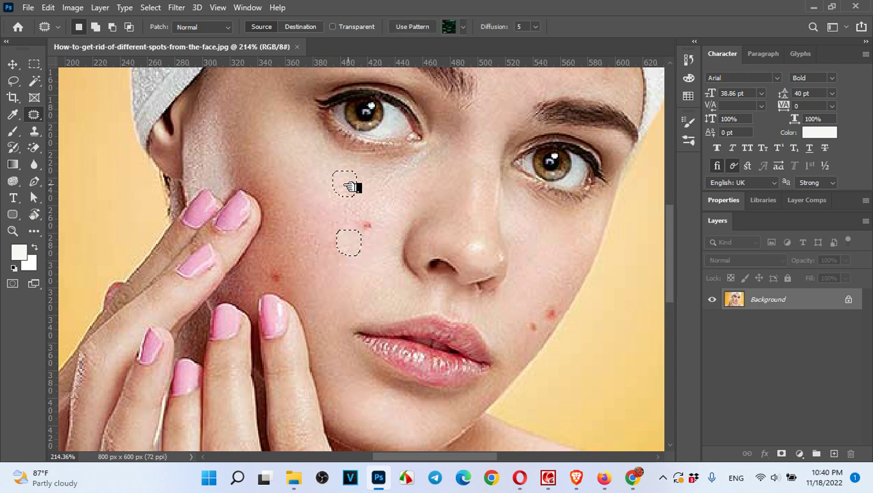
{"action": "mouse_move", "coordinate": [307, 185]}
{"action": "left_mouse_down"}
{"action": "mouse_move", "coordinate": [360, 277]}
{"action": "mouse_move", "coordinate": [357, 289]}
{"action": "mouse_move", "coordinate": [345, 288]}
{"action": "mouse_move", "coordinate": [368, 285]}
{"action": "mouse_move", "coordinate": [312, 268]}
{"action": "mouse_move", "coordinate": [292, 280]}
{"action": "mouse_move", "coordinate": [452, 233]}
{"action": "mouse_move", "coordinate": [370, 117]}
{"action": "mouse_move", "coordinate": [376, 193]}
{"action": "mouse_move", "coordinate": [347, 275]}
{"action": "mouse_move", "coordinate": [326, 240]}
{"action": "mouse_move", "coordinate": [380, 191]}
{"action": "mouse_move", "coordinate": [314, 211]}
{"action": "mouse_move", "coordinate": [347, 276]}
{"action": "mouse_move", "coordinate": [339, 271]}
{"action": "mouse_move", "coordinate": [360, 248]}
{"action": "mouse_move", "coordinate": [341, 248]}
{"action": "mouse_move", "coordinate": [329, 264]}
{"action": "mouse_move", "coordinate": [372, 241]}
{"action": "mouse_move", "coordinate": [342, 252]}
{"action": "mouse_move", "coordinate": [370, 248]}
{"action": "mouse_move", "coordinate": [332, 270]}
{"action": "mouse_move", "coordinate": [340, 272]}
{"action": "left_mouse_up"}
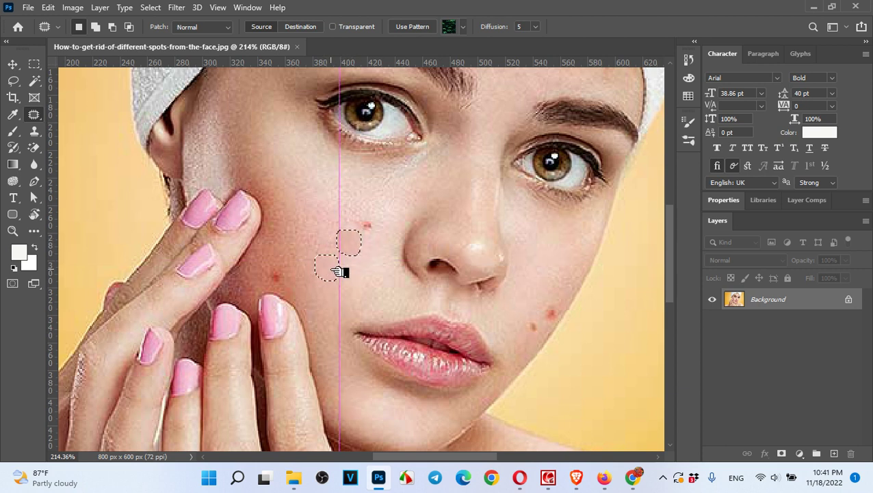
{"action": "left_click_drag", "start_coordinate": [340, 272], "coordinate": [341, 272]}
{"action": "key", "text": "ctrl+d"}
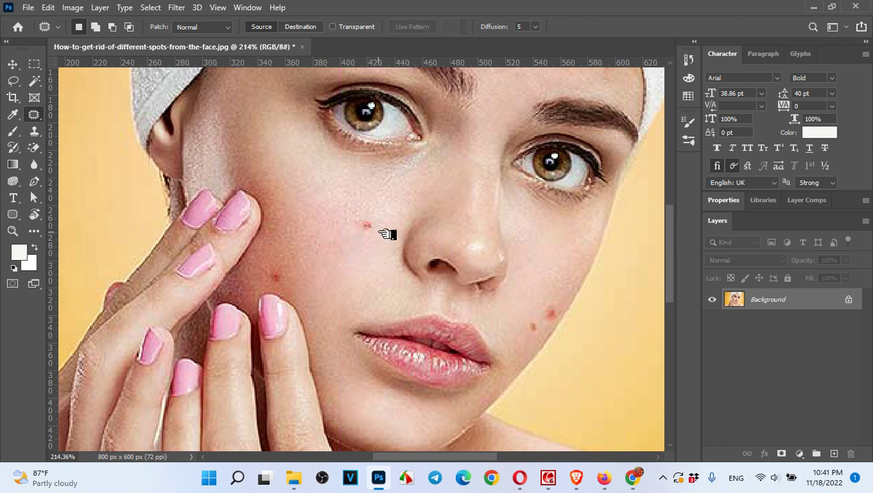
Patch the next cheek spot and the lower cheek spot with nearby clean skin
{"action": "mouse_move", "coordinate": [377, 223]}
{"action": "left_mouse_down"}
{"action": "mouse_move", "coordinate": [385, 237]}
{"action": "mouse_move", "coordinate": [344, 212]}
{"action": "left_mouse_up"}
{"action": "key", "text": "ctrl+d"}
{"action": "mouse_move", "coordinate": [284, 273]}
{"action": "left_mouse_down"}
{"action": "mouse_move", "coordinate": [280, 286]}
{"action": "mouse_move", "coordinate": [296, 276]}
{"action": "mouse_move", "coordinate": [278, 278]}
{"action": "mouse_move", "coordinate": [372, 278]}
{"action": "left_mouse_up"}
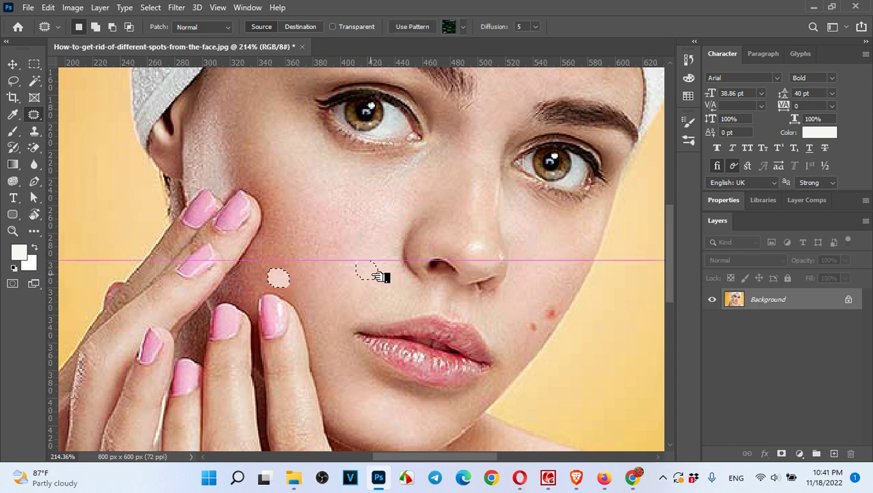
{"action": "left_click_drag", "start_coordinate": [371, 279], "coordinate": [288, 255]}
{"action": "key", "text": "ctrl+d"}
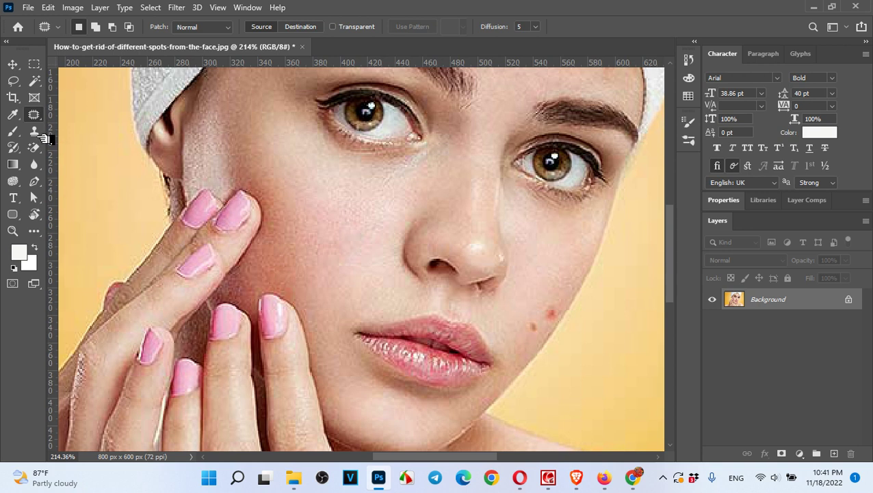
Select the Clone Stamp Tool with a brush size of about 17 px
{"action": "left_click", "coordinate": [35, 132]}
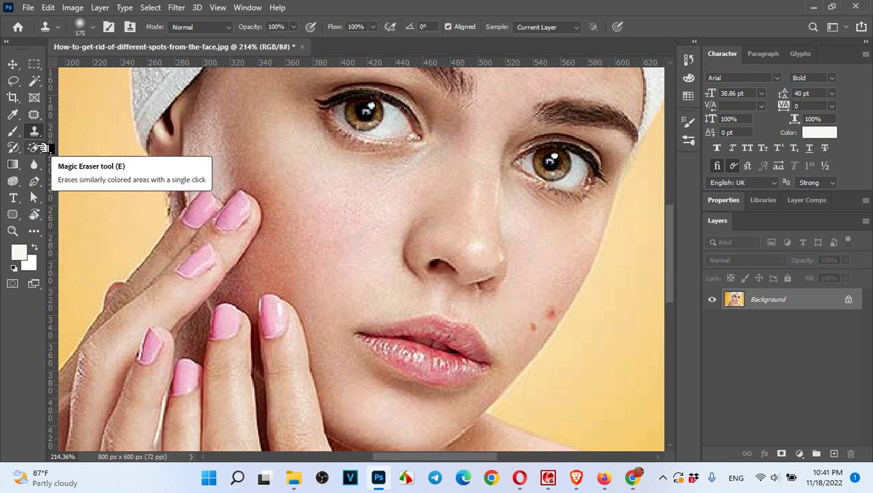
{"action": "right_click", "coordinate": [36, 132]}
{"action": "left_click", "coordinate": [121, 130]}
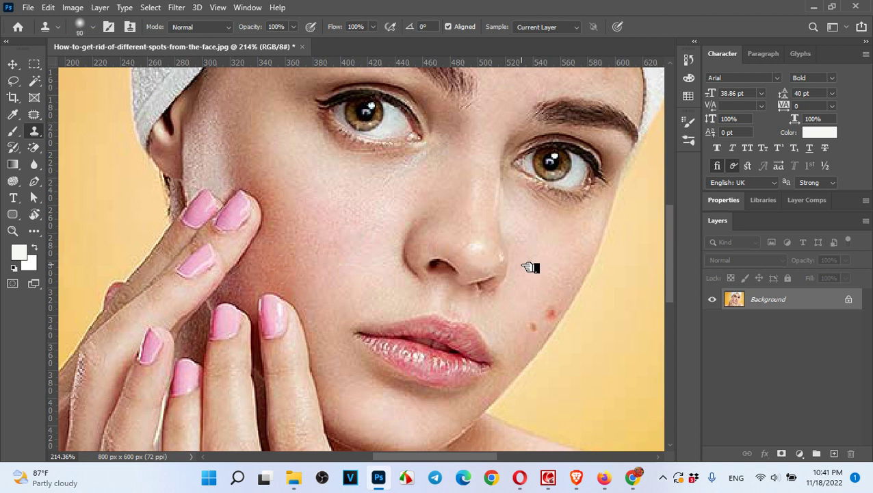
{"action": "key", "text": "bracketleft"}
{"action": "key", "text": "bracketleft"}
{"action": "right_click", "coordinate": [555, 272]}
{"action": "mouse_move", "coordinate": [633, 283]}
{"action": "left_mouse_down"}
{"action": "mouse_move", "coordinate": [683, 284]}
{"action": "mouse_move", "coordinate": [625, 282]}
{"action": "left_mouse_up"}
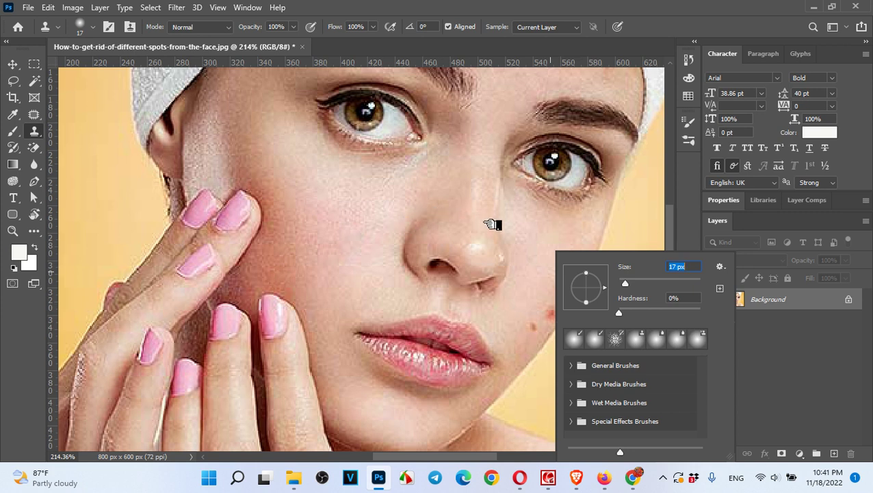
Clone clean skin over the remaining red spot near the jaw
{"action": "left_click", "coordinate": [533, 258]}
{"action": "left_click", "coordinate": [439, 193]}
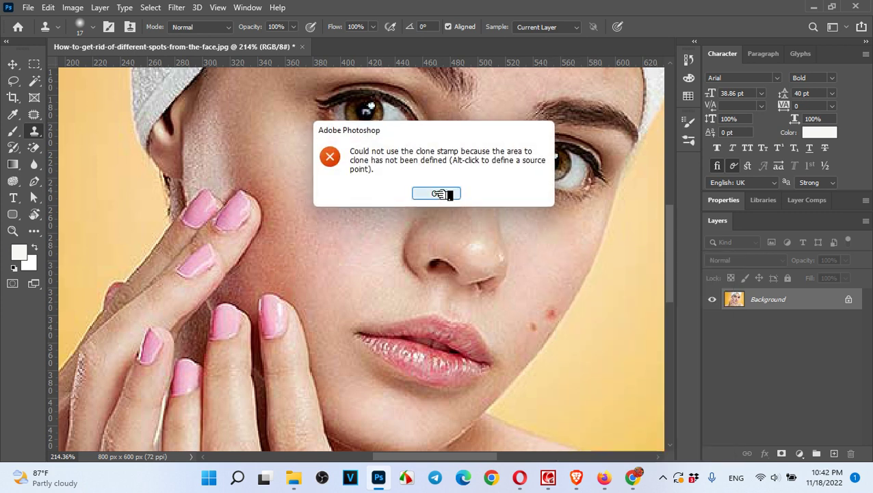
{"action": "left_click", "coordinate": [439, 193]}
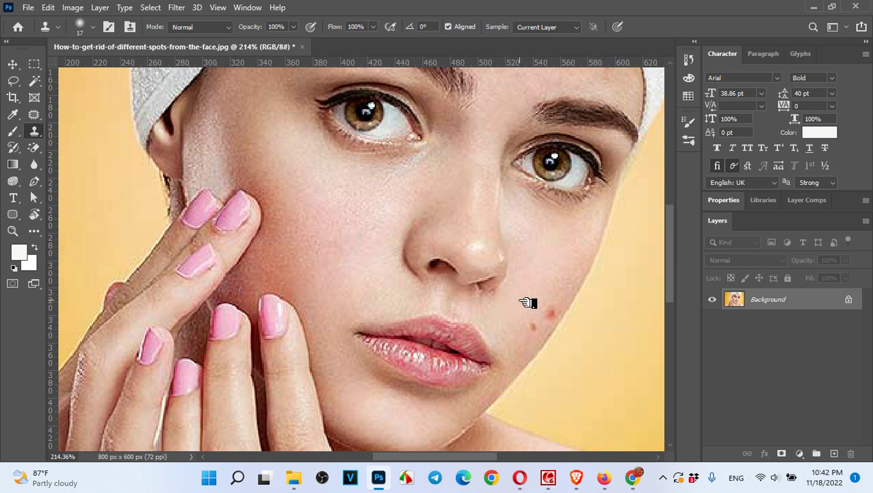
{"action": "left_click", "coordinate": [537, 329]}
{"action": "left_click", "coordinate": [563, 315]}
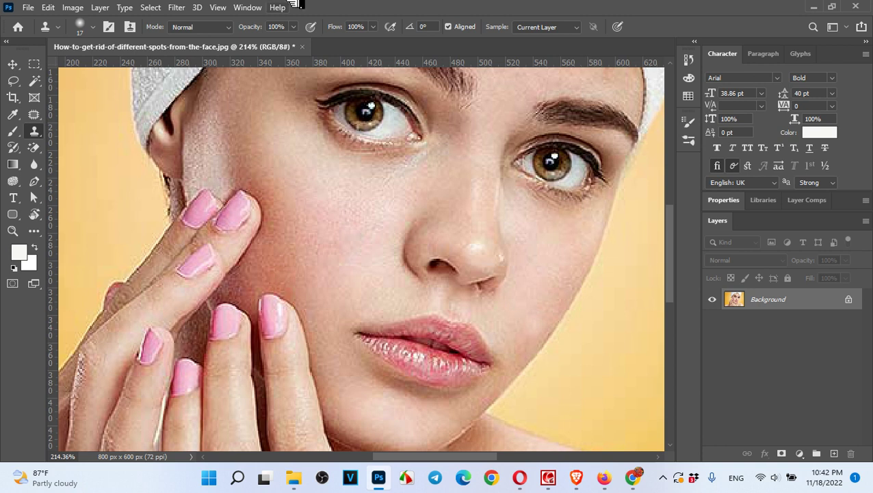
Show the History panel from the Window menu
{"action": "left_click", "coordinate": [249, 8]}
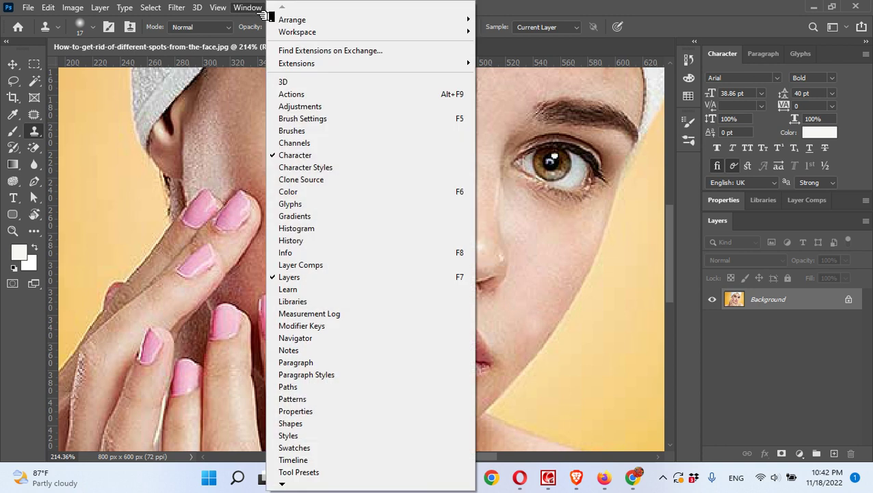
{"action": "left_click", "coordinate": [331, 240]}
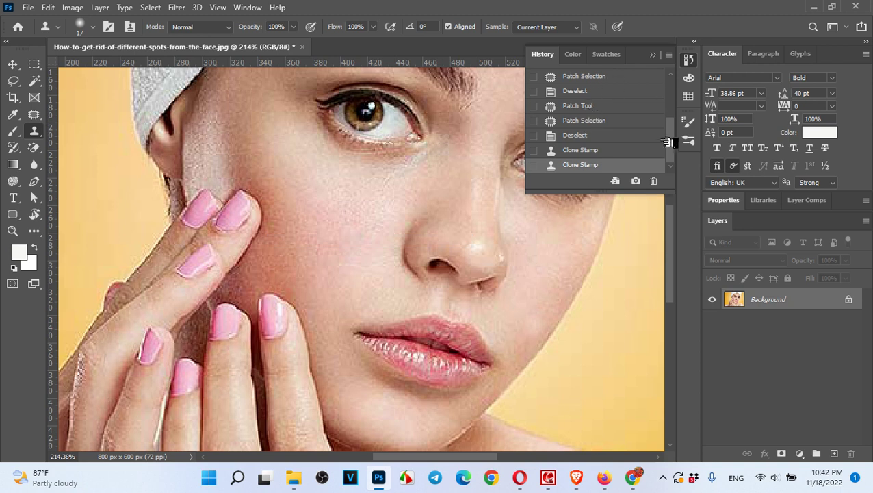
{"action": "left_click_drag", "start_coordinate": [670, 145], "coordinate": [688, 89]}
Compare the original snapshot with the retouched result, ending on the final Clone Stamp state
{"action": "left_click", "coordinate": [635, 80]}
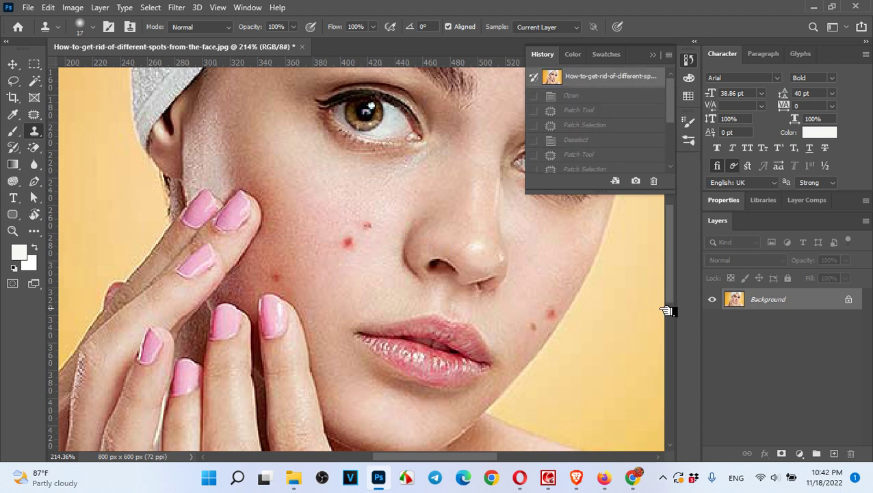
{"action": "left_click_drag", "start_coordinate": [675, 193], "coordinate": [677, 327]}
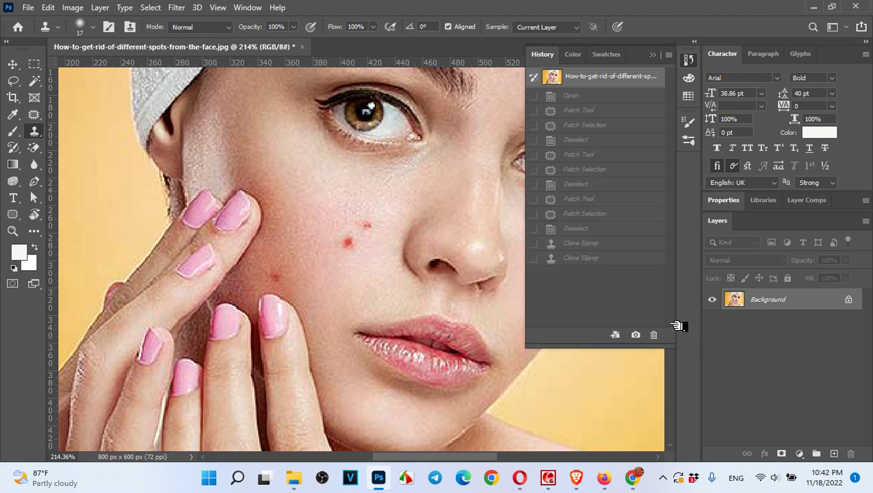
{"action": "left_click", "coordinate": [628, 258]}
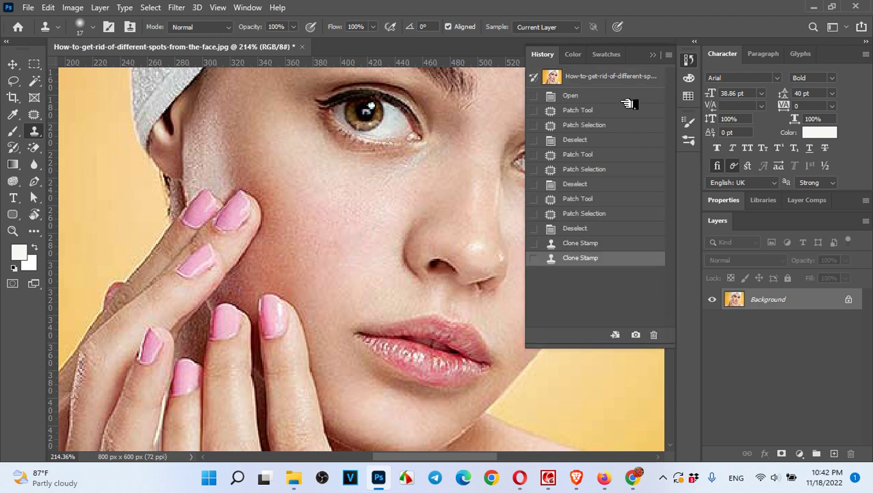
{"action": "left_click", "coordinate": [623, 77]}
{"action": "left_click", "coordinate": [618, 260]}
{"action": "left_click", "coordinate": [548, 477]}
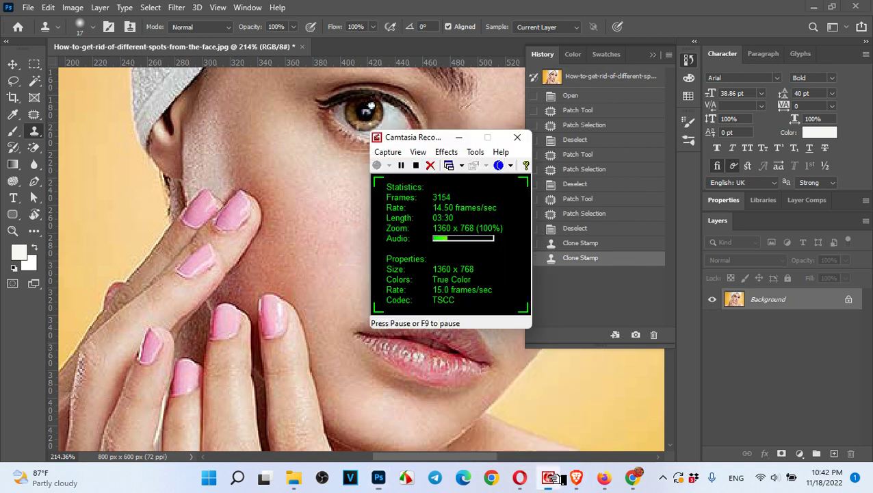